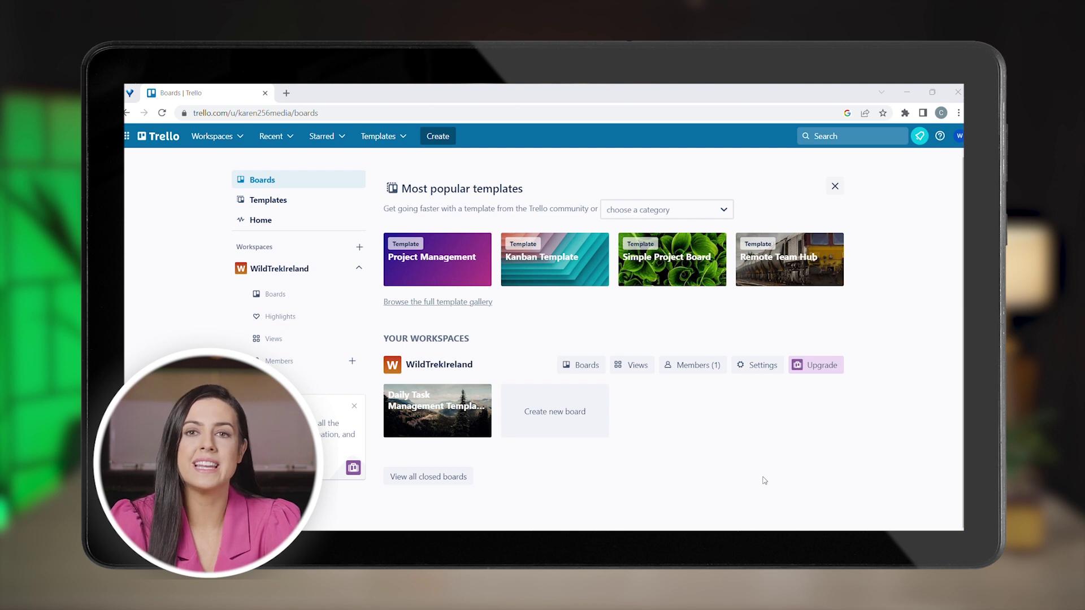
- Create a green-background board named 'To-do List' and dismiss the visibility popup
left_click(571, 411)
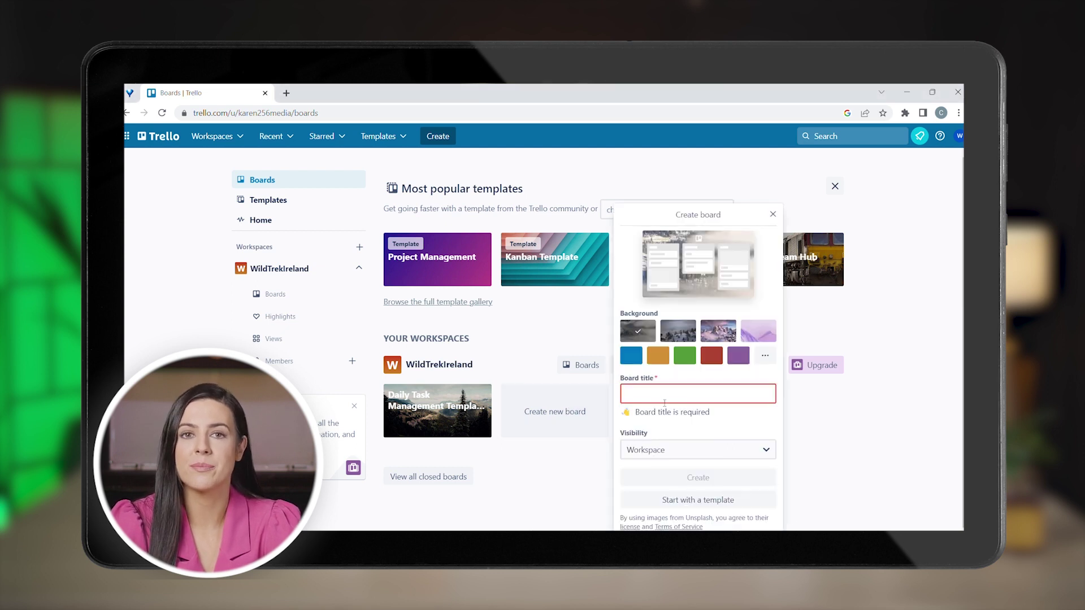
type("To-do Li")
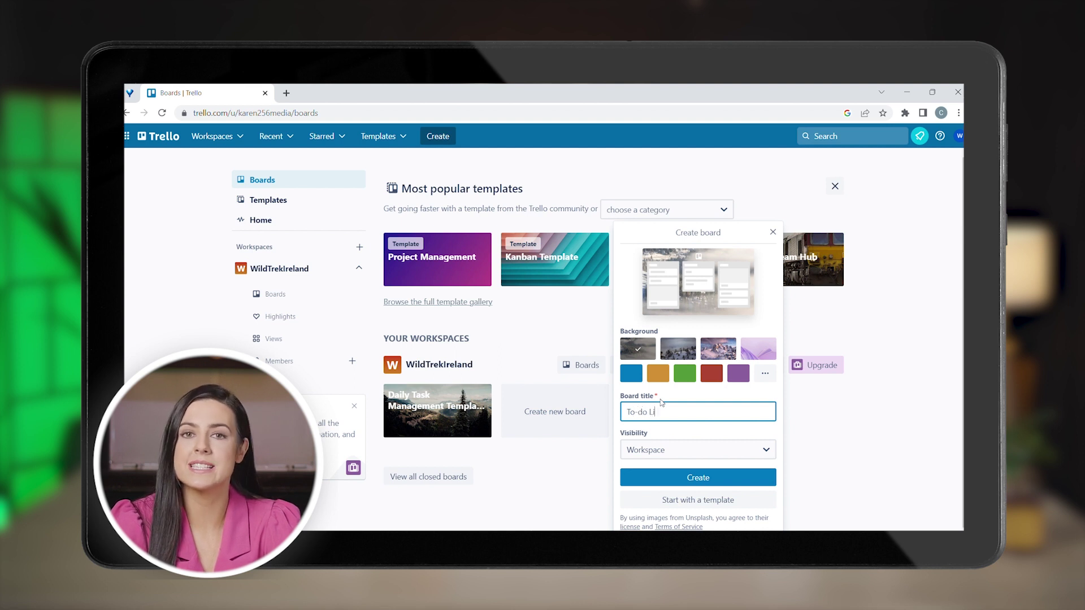
type("st")
left_click(684, 373)
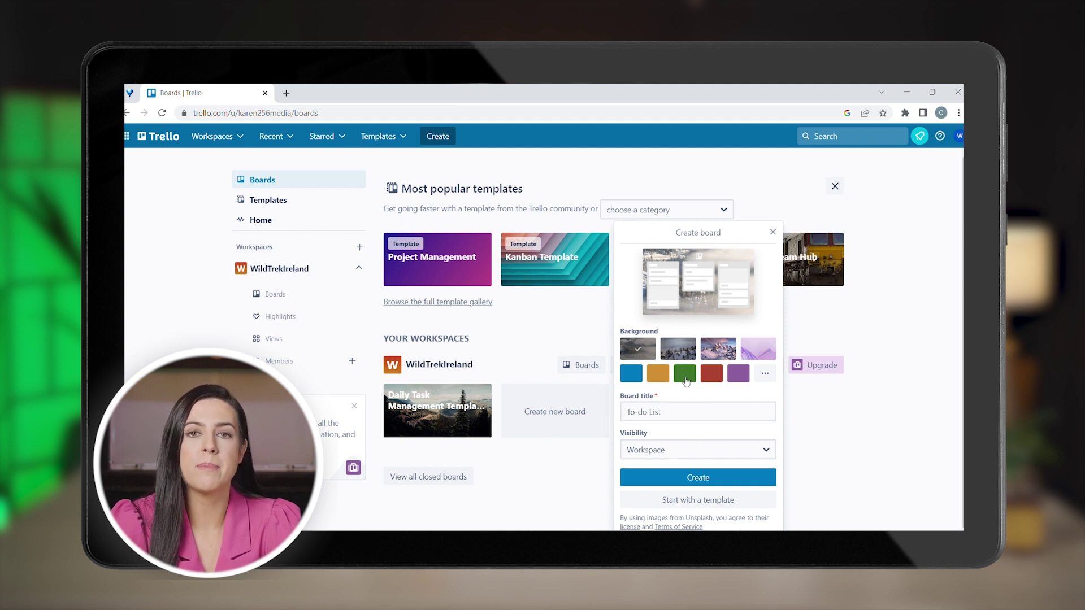
left_click(665, 484)
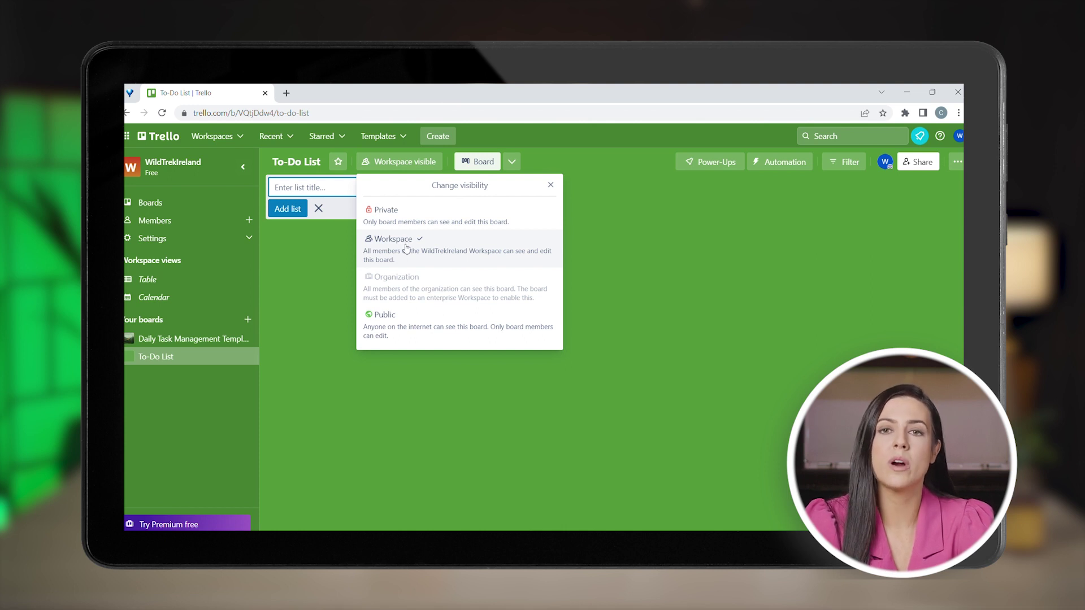
left_click(406, 247)
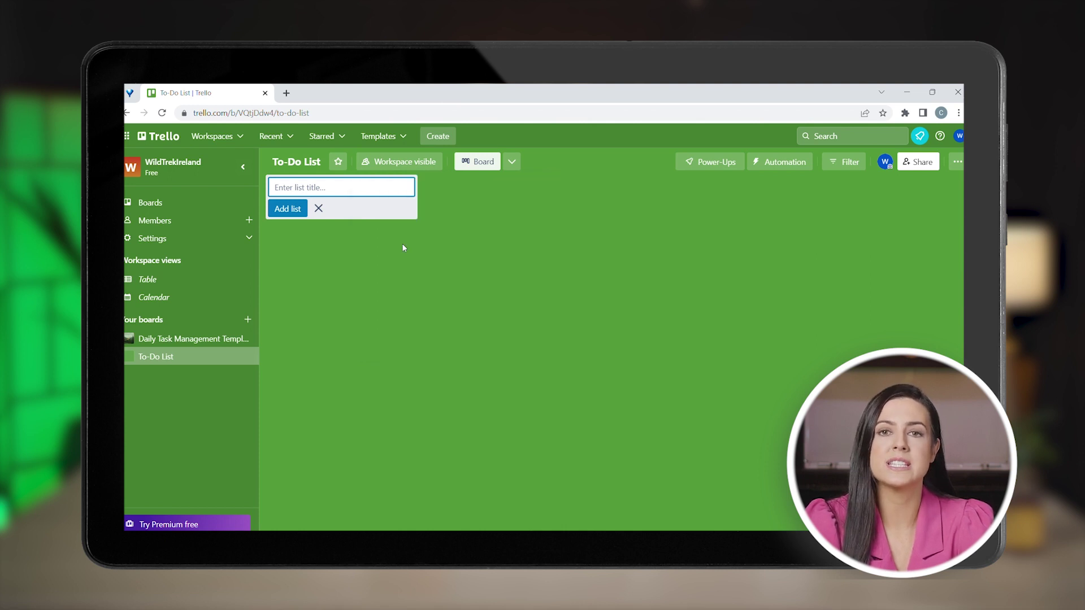
- Put the cursor in the Enter list title box to begin the first list
left_click(479, 239)
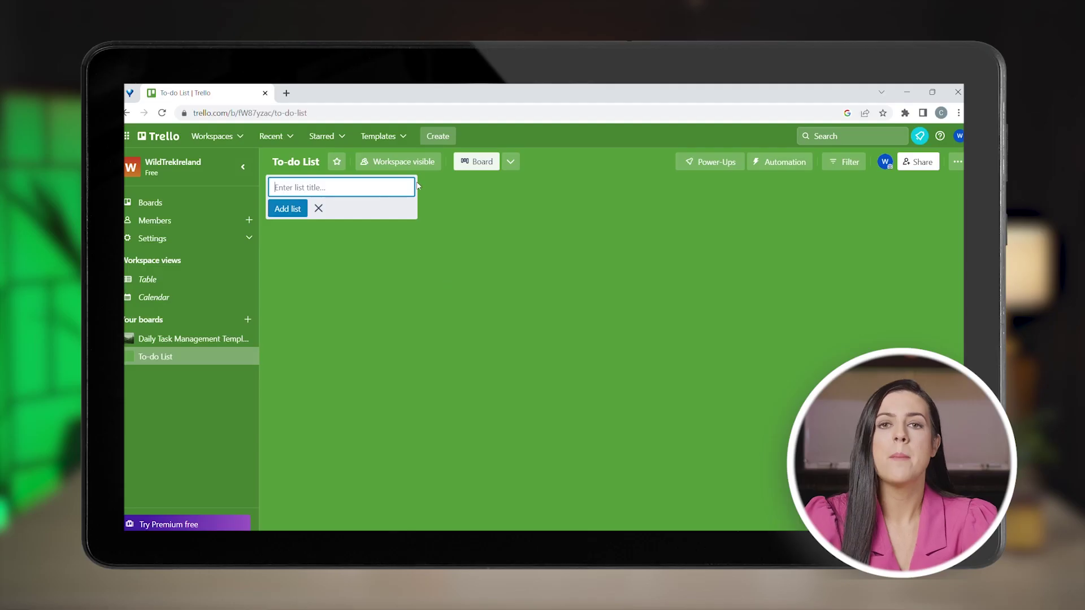
- Add the Notes/Ideas list with a 'Create a reel for Instagram' card, and begin the Google listing card
type("Not")
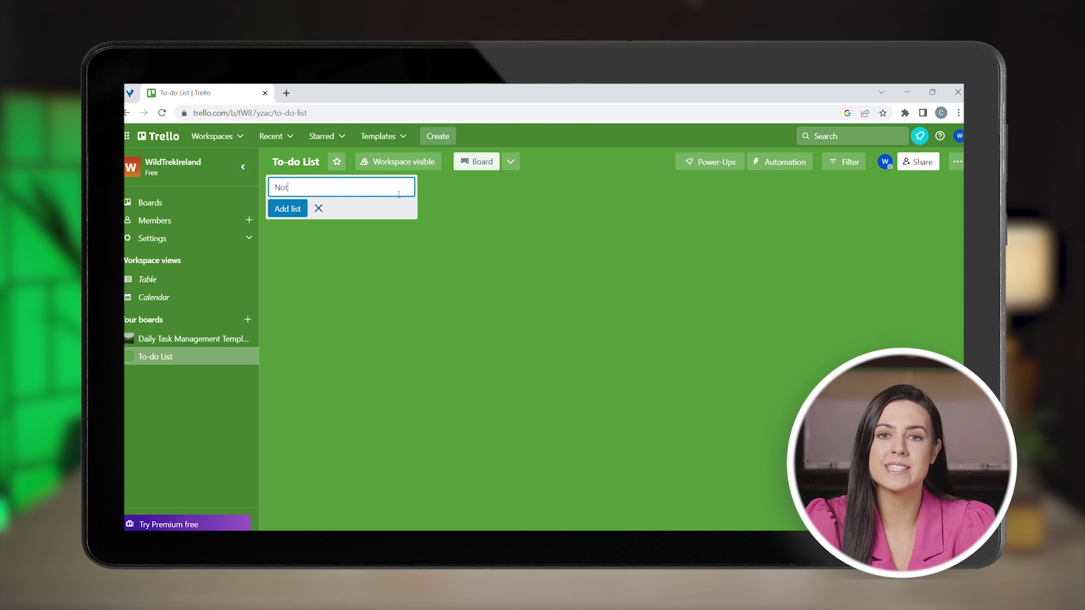
type("es/Ideas")
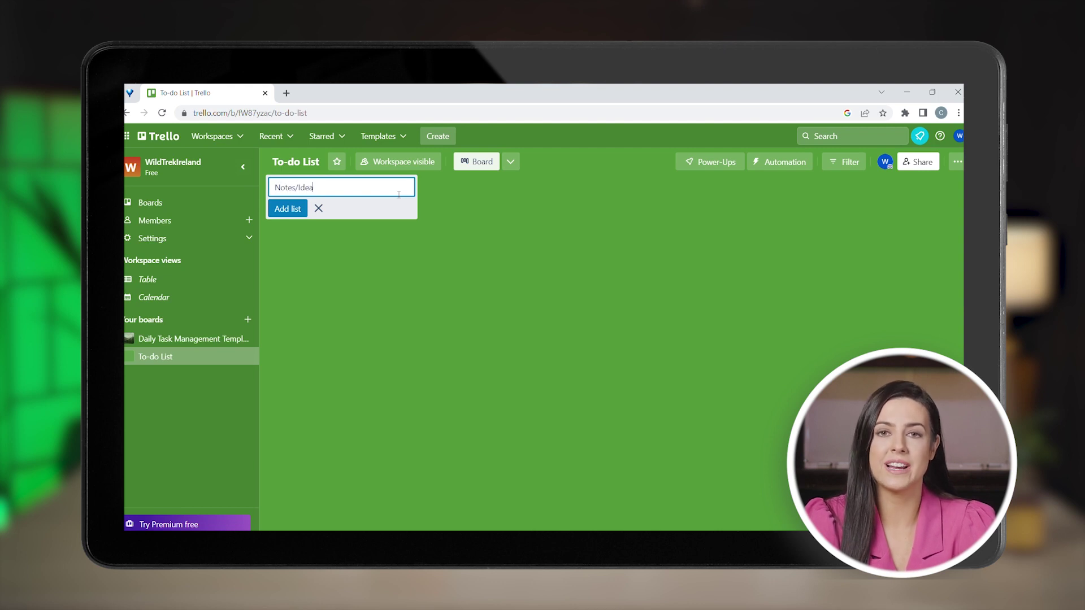
left_click(288, 208)
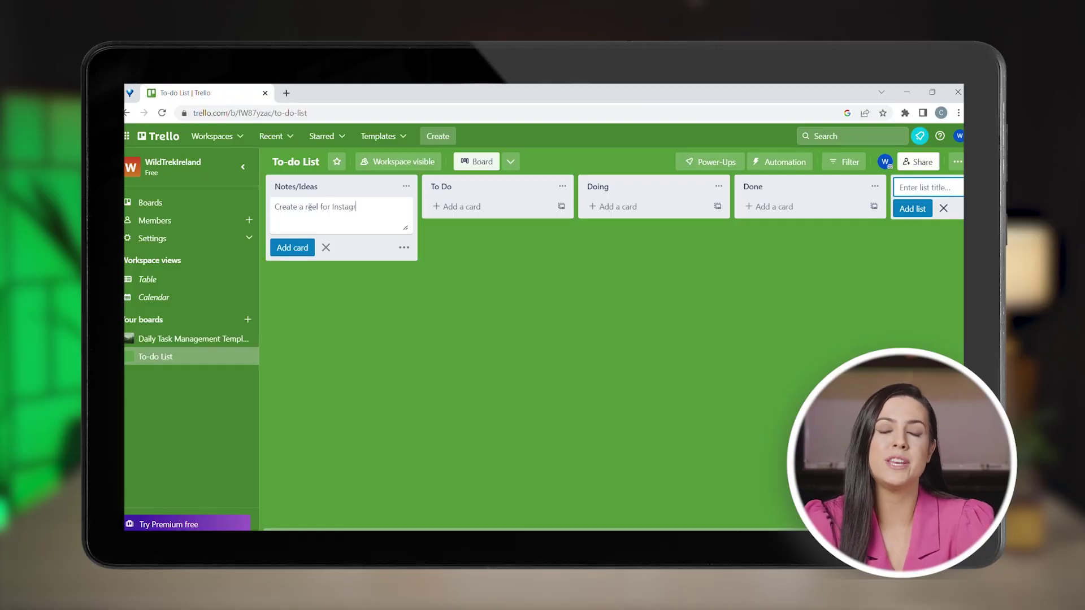
left_click(292, 249)
type("Google My Business listing")
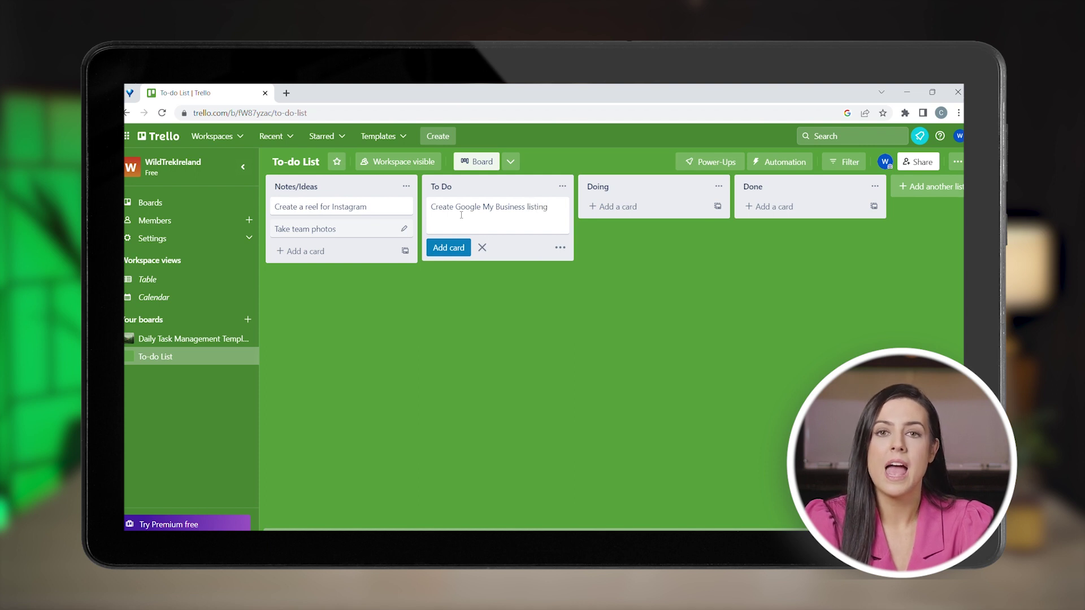
- Save the 'Create Google My Business listing' card and add 'Create Facebook event for Mweelrea Hike' to To Do
left_click(461, 249)
left_click(598, 276)
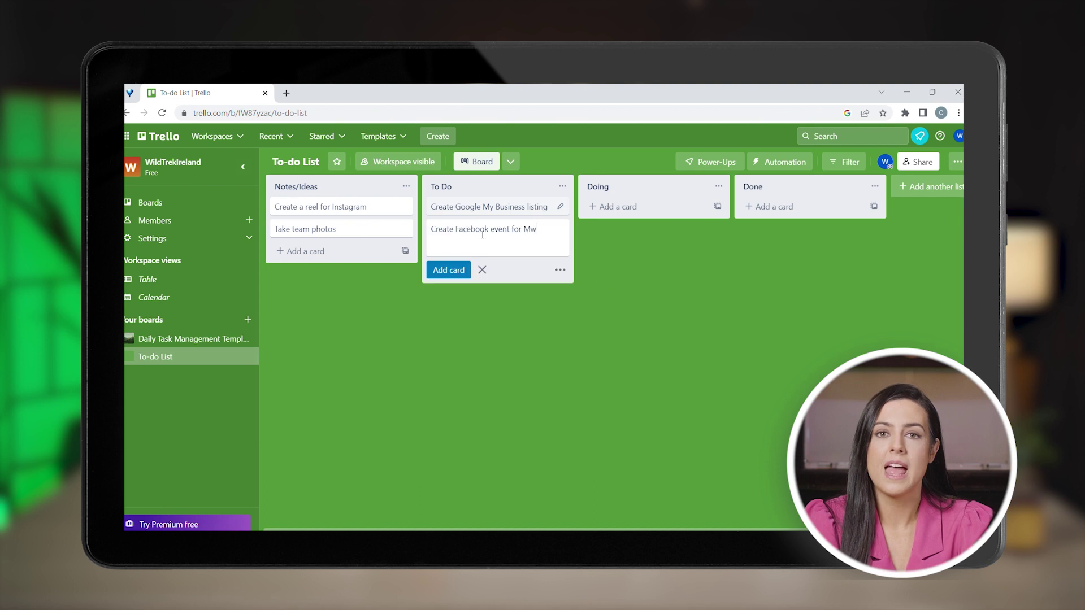
type("eelrea")
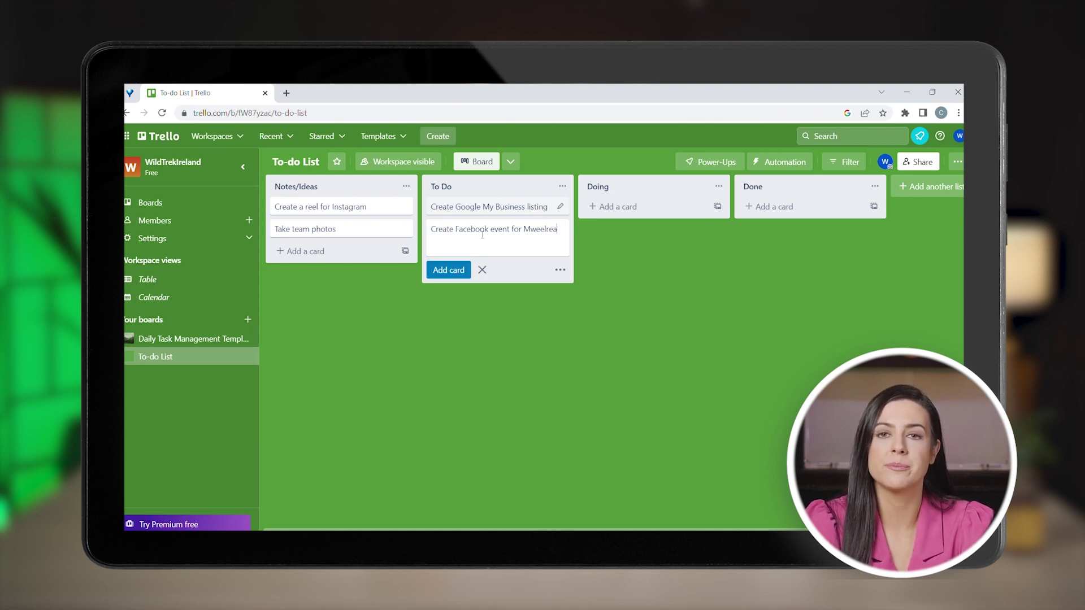
type(" Hike")
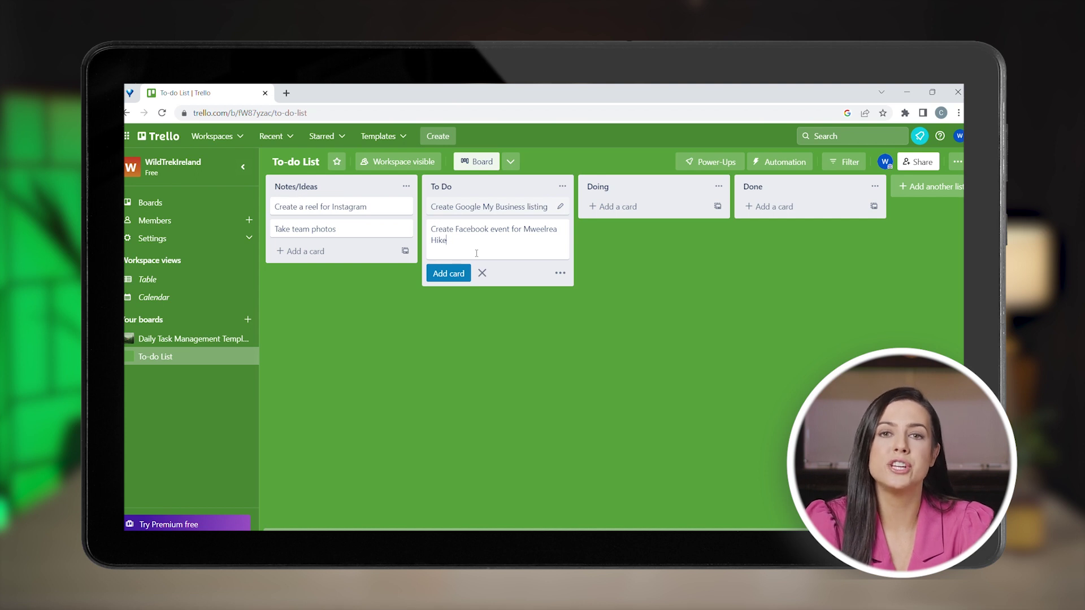
left_click(459, 275)
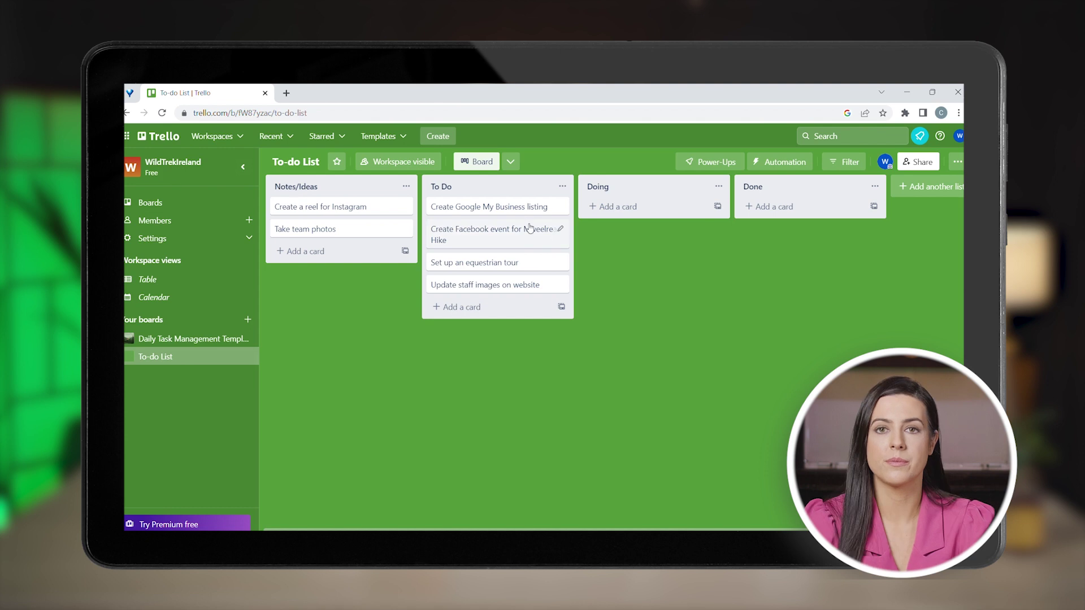
- Give the Facebook event card a description and three-item checklist, ticking Confirm the meeting point
left_click(525, 237)
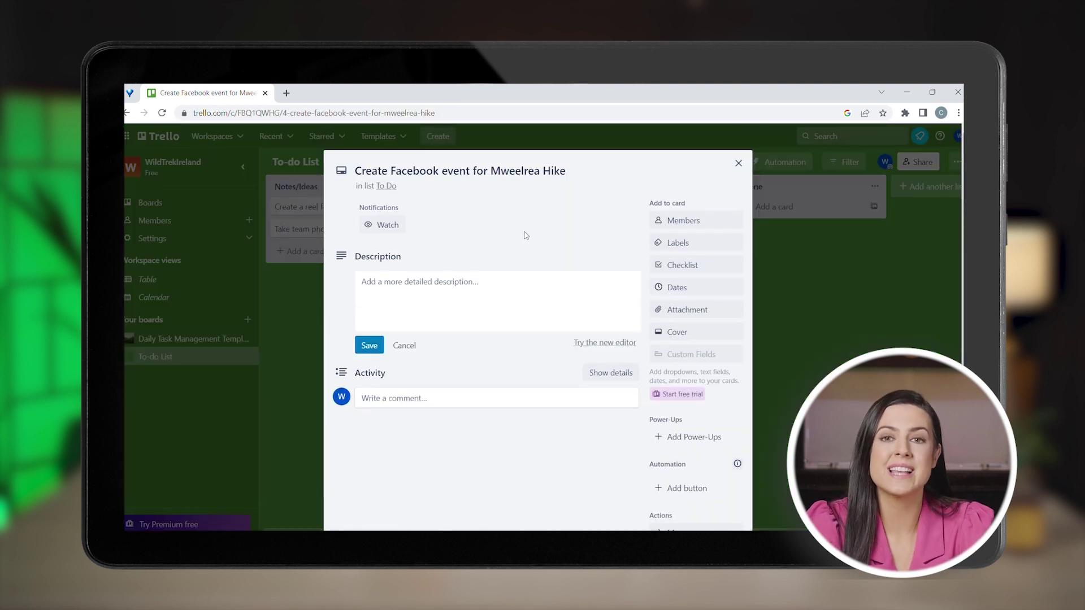
left_click(478, 293)
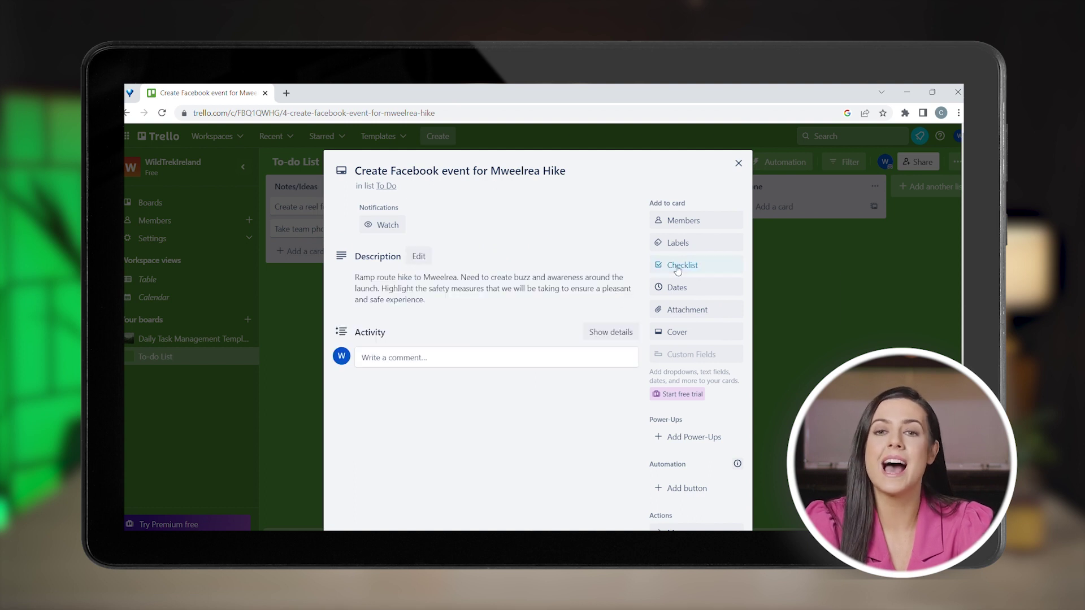
left_click(678, 267)
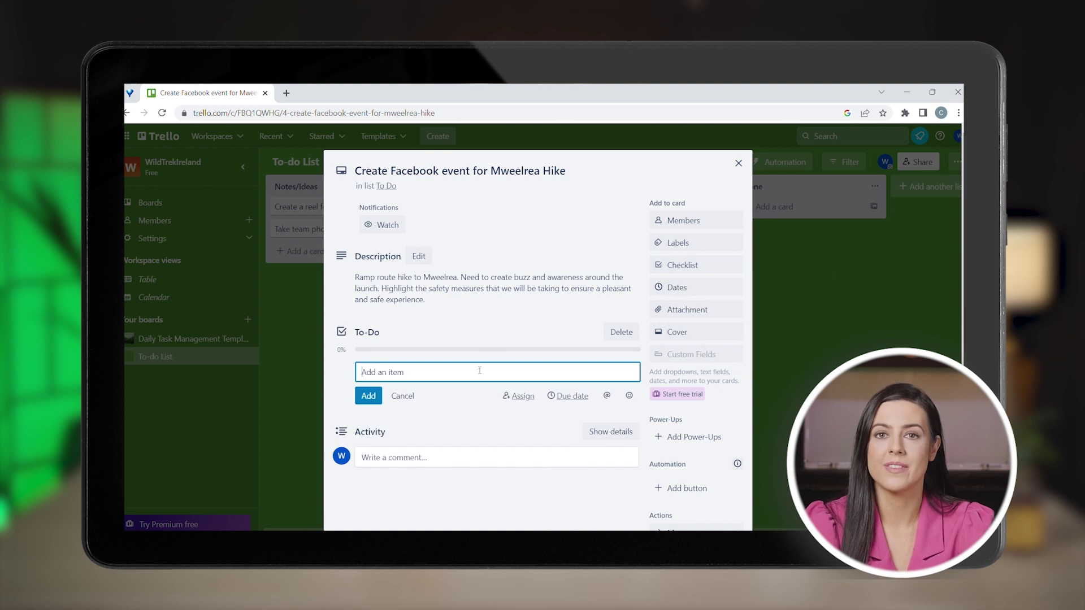
type("Confirm the meeting point")
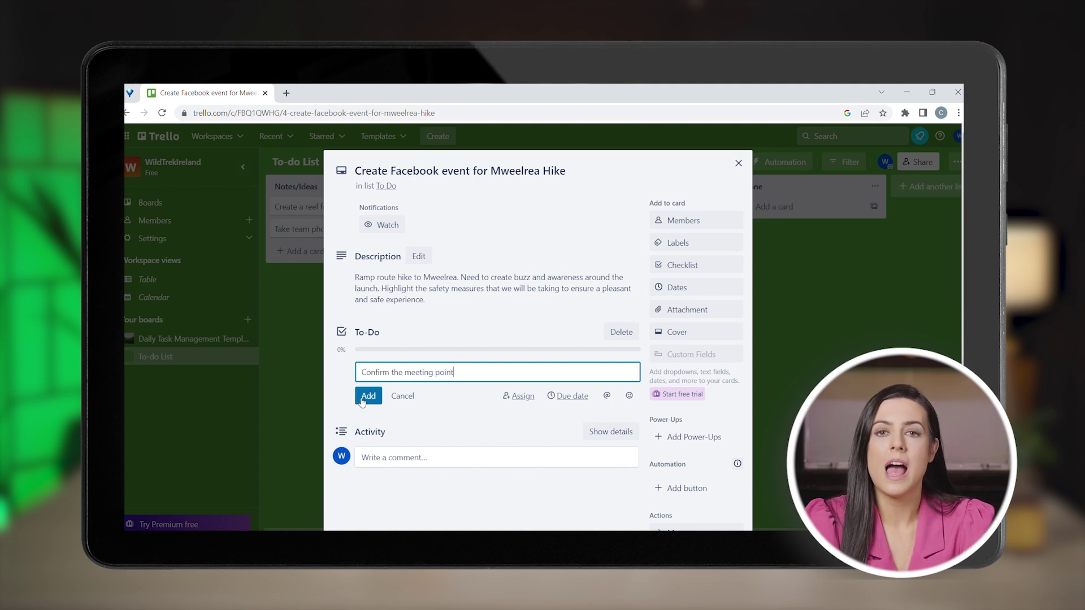
left_click(367, 396)
type("Design")
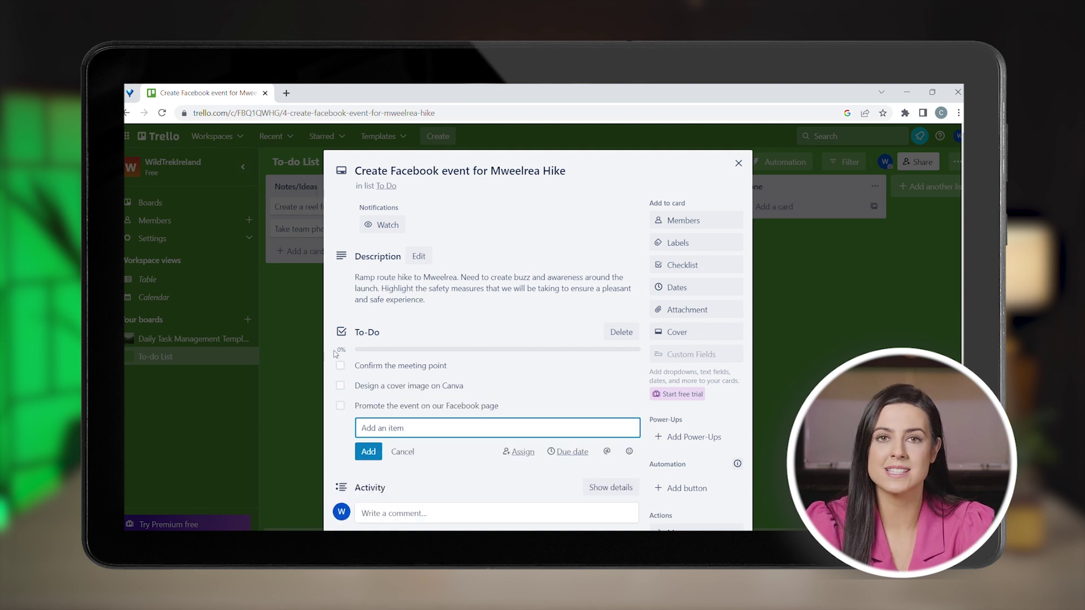
left_click(340, 366)
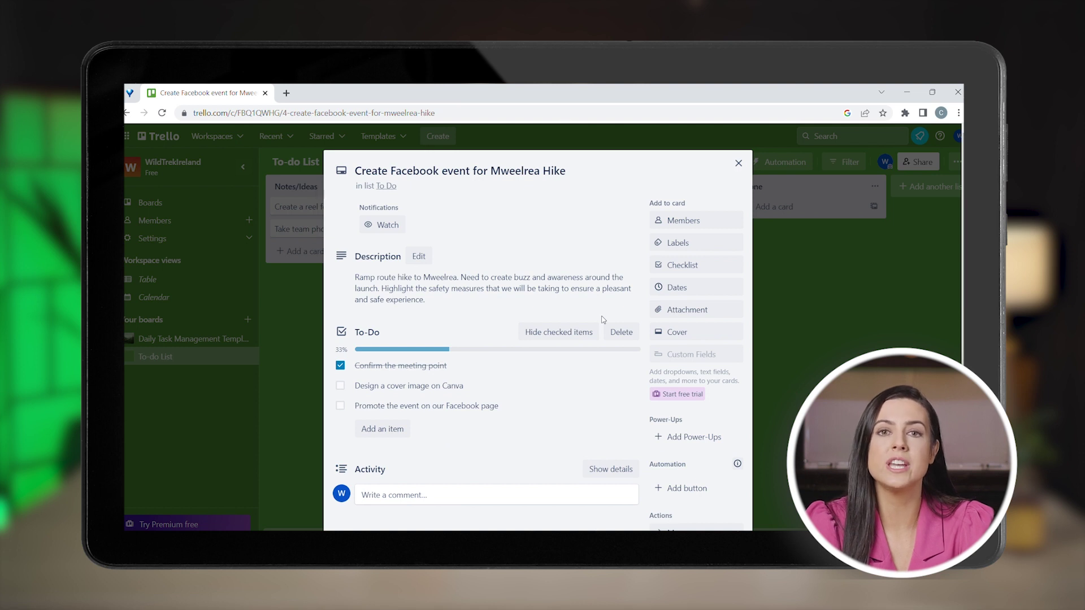
- Set the Facebook event card's due date to 8 March 2023
left_click(669, 289)
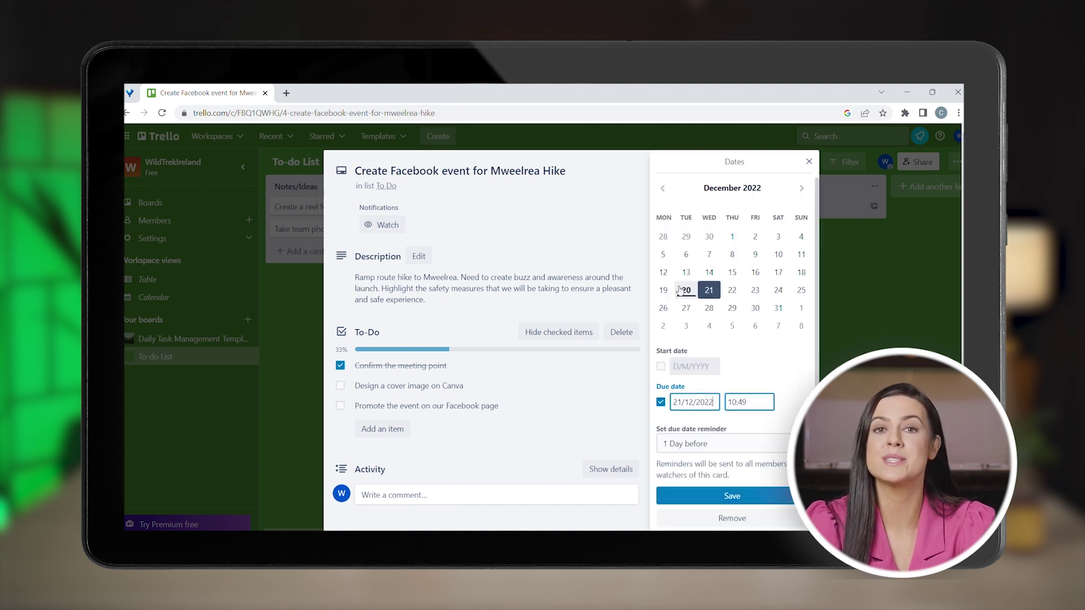
left_click(801, 188)
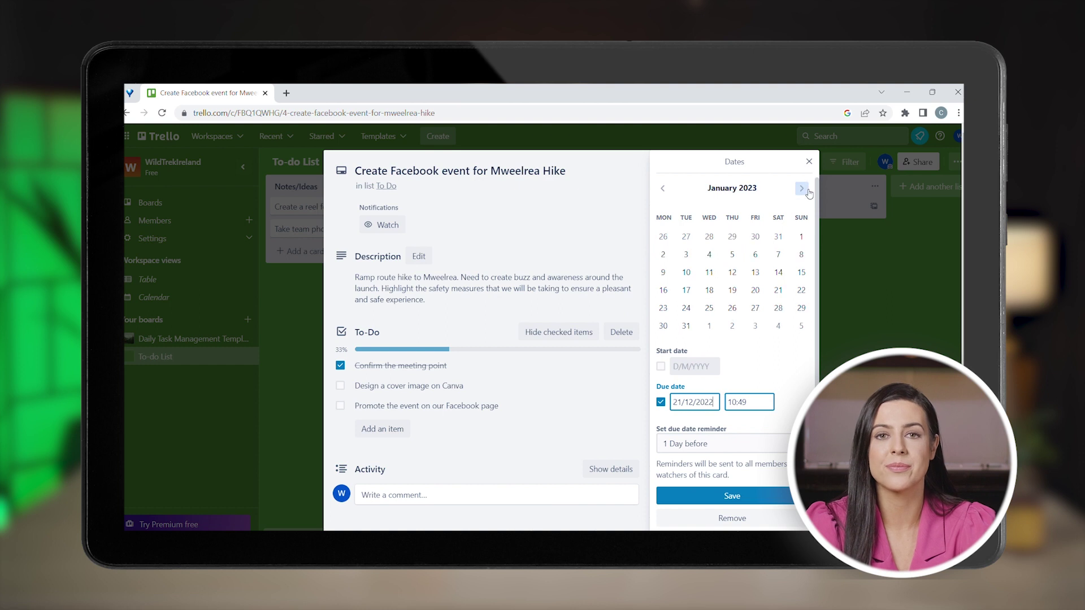
left_click(801, 188)
left_click(800, 188)
left_click(801, 188)
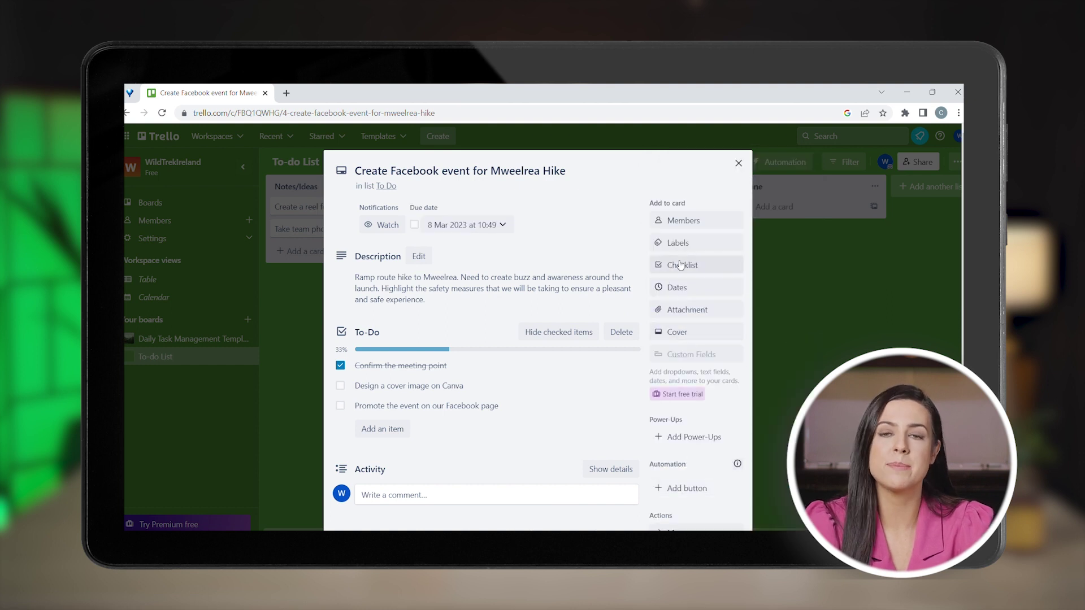
- Rename the red, yellow and green labels to High, Medium and Low
left_click(677, 244)
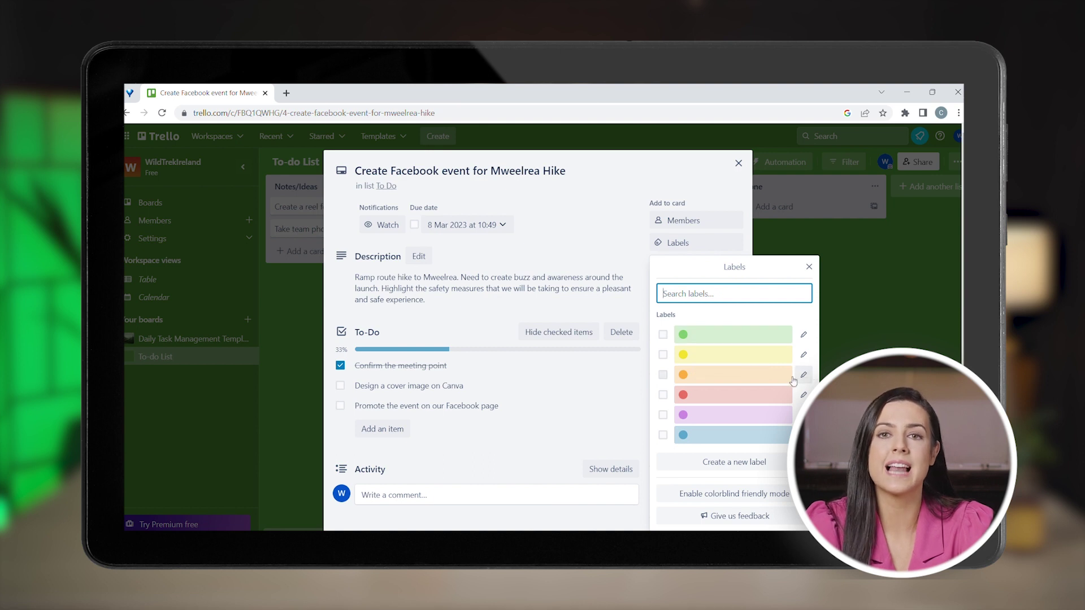
left_click(804, 394)
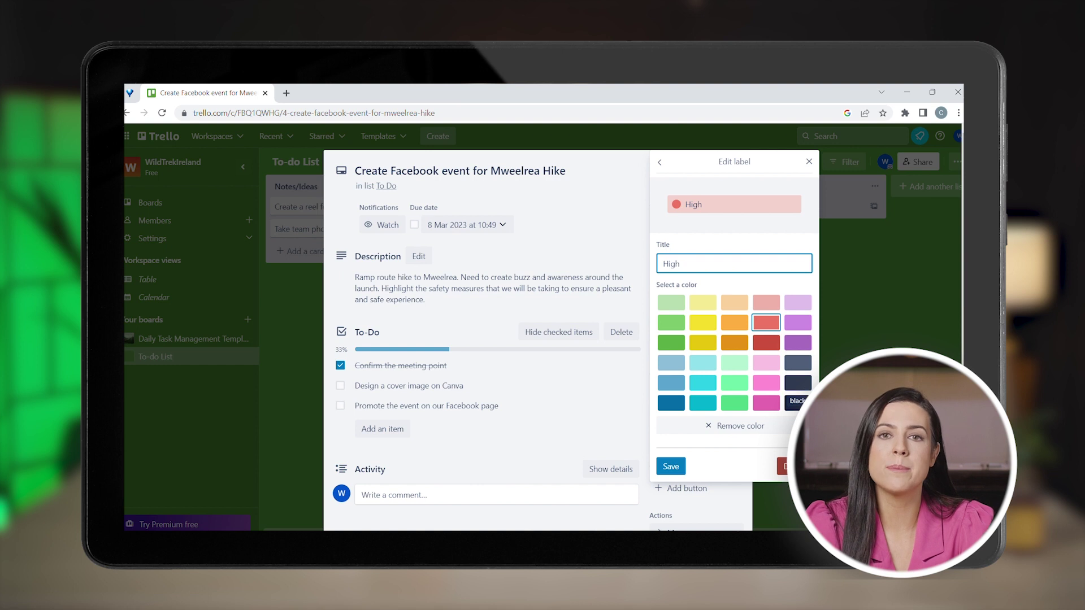
left_click(671, 466)
left_click(803, 352)
type("Medium")
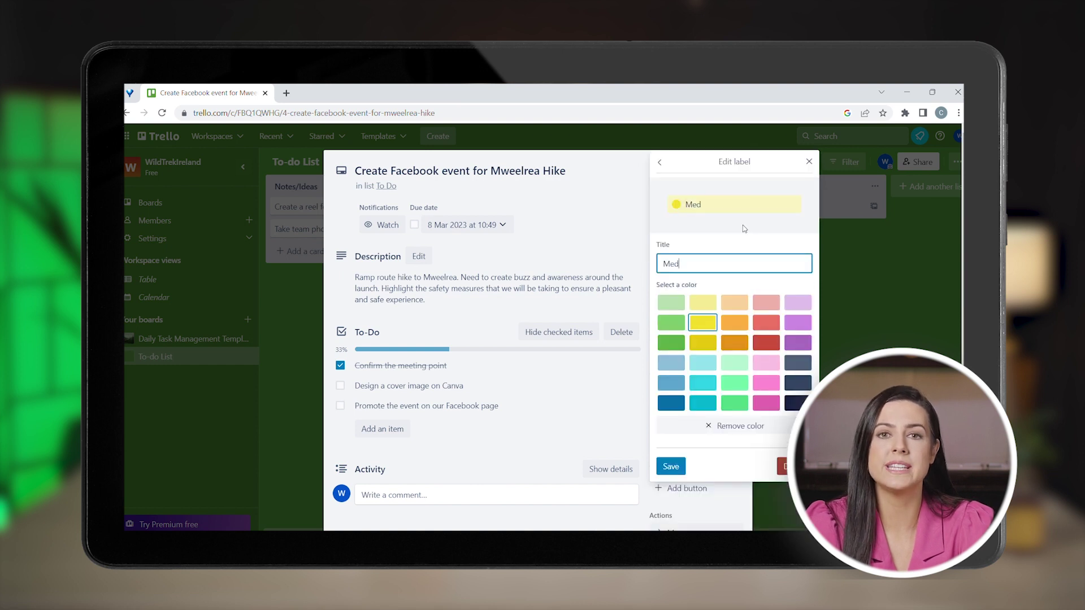
left_click(671, 467)
left_click(803, 335)
type("Low")
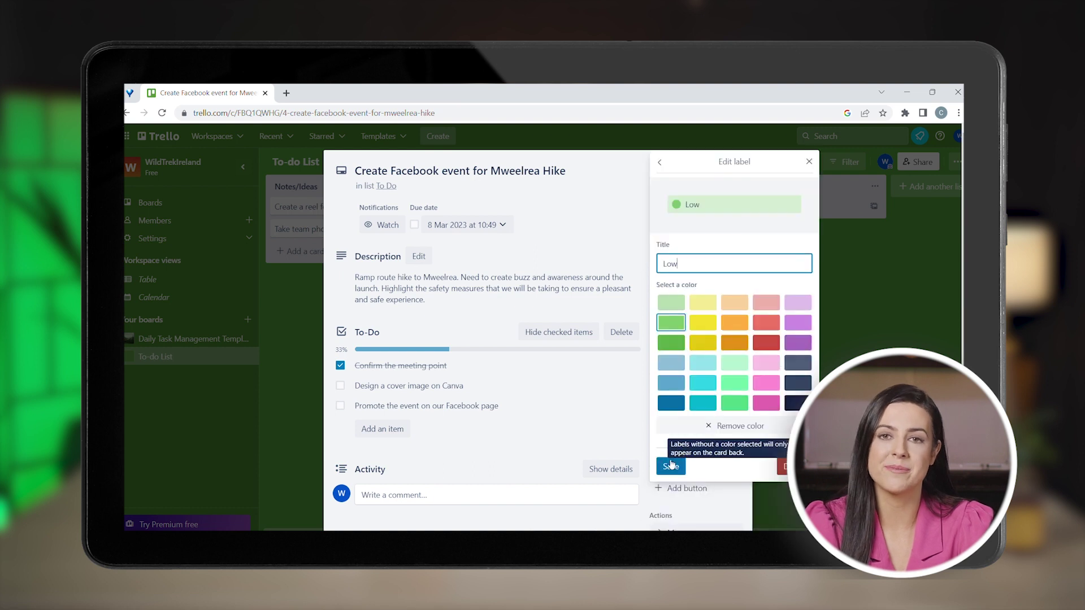
left_click(669, 466)
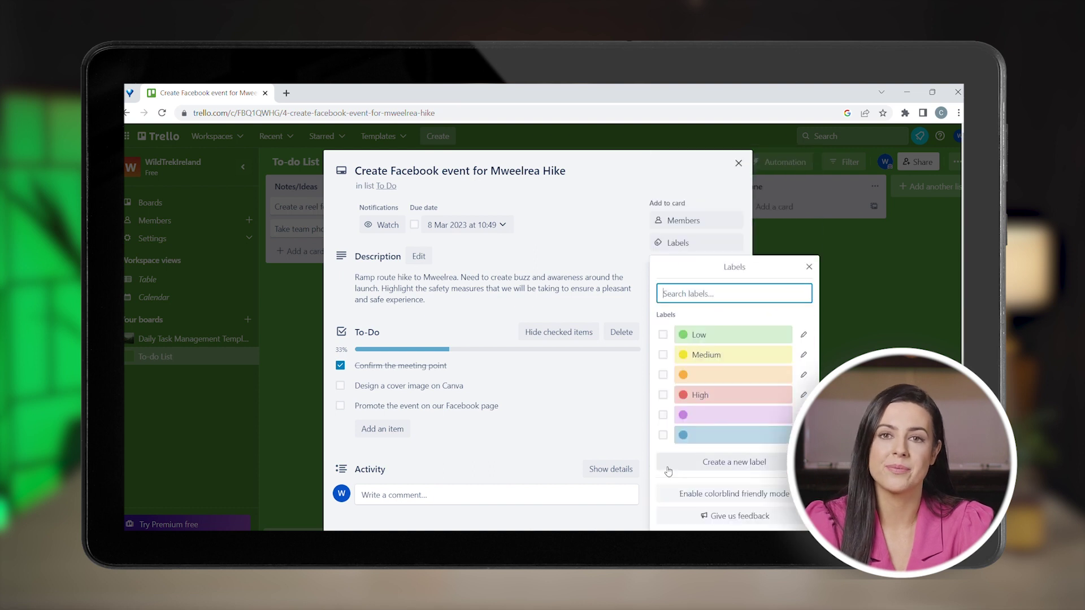
left_click(616, 219)
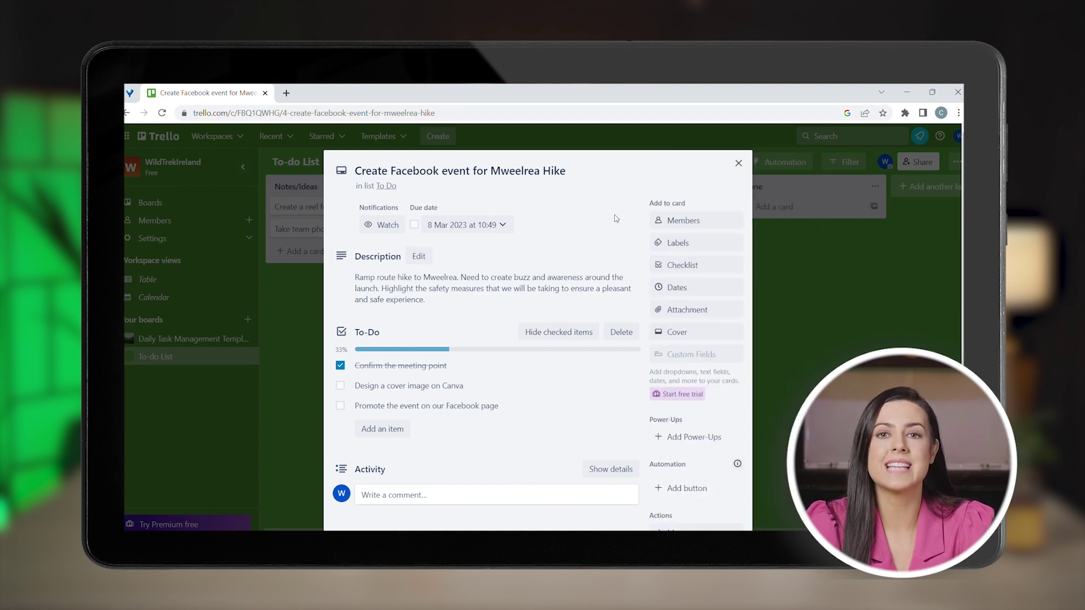
- Tag the Facebook event card with the red High label
left_click(671, 243)
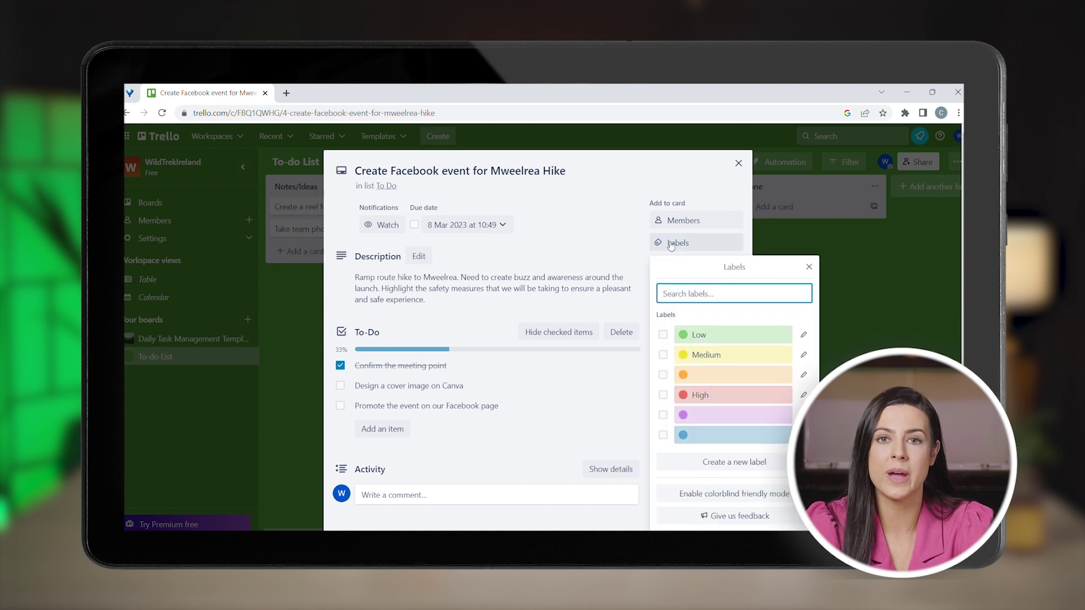
left_click(663, 395)
left_click(630, 206)
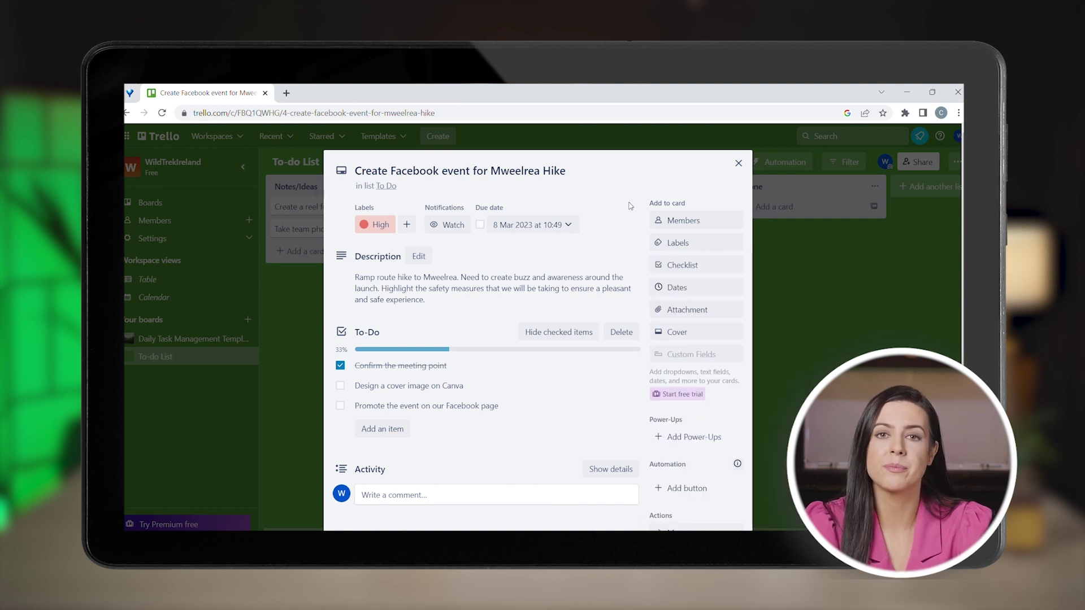
scroll(631, 206, "down", 1)
- Close the Facebook card and tag 'Set up an equestrian tour' with the Medium label
left_click(737, 140)
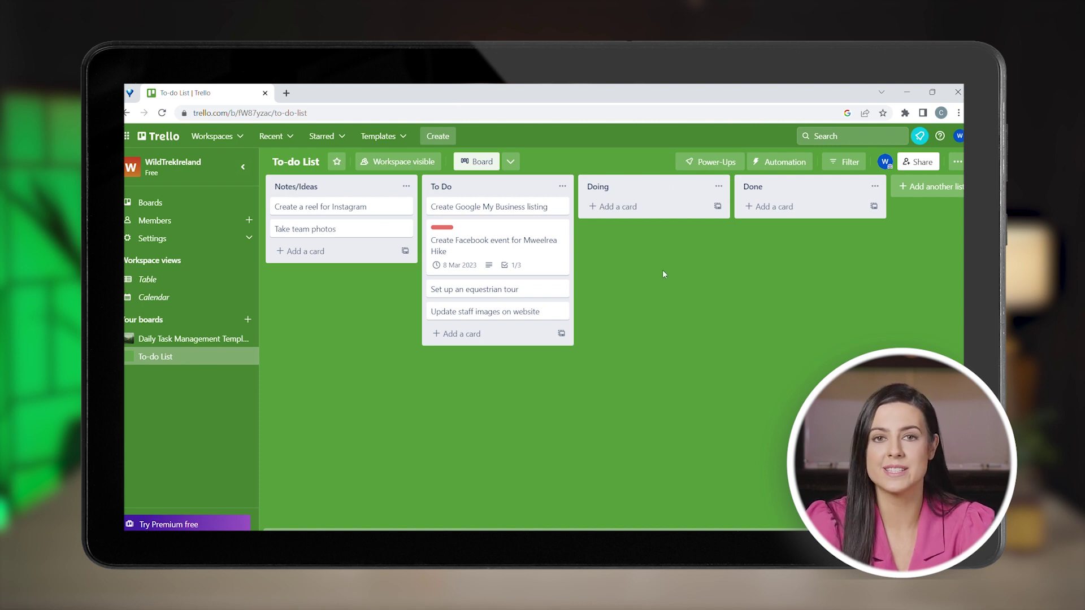
left_click(539, 289)
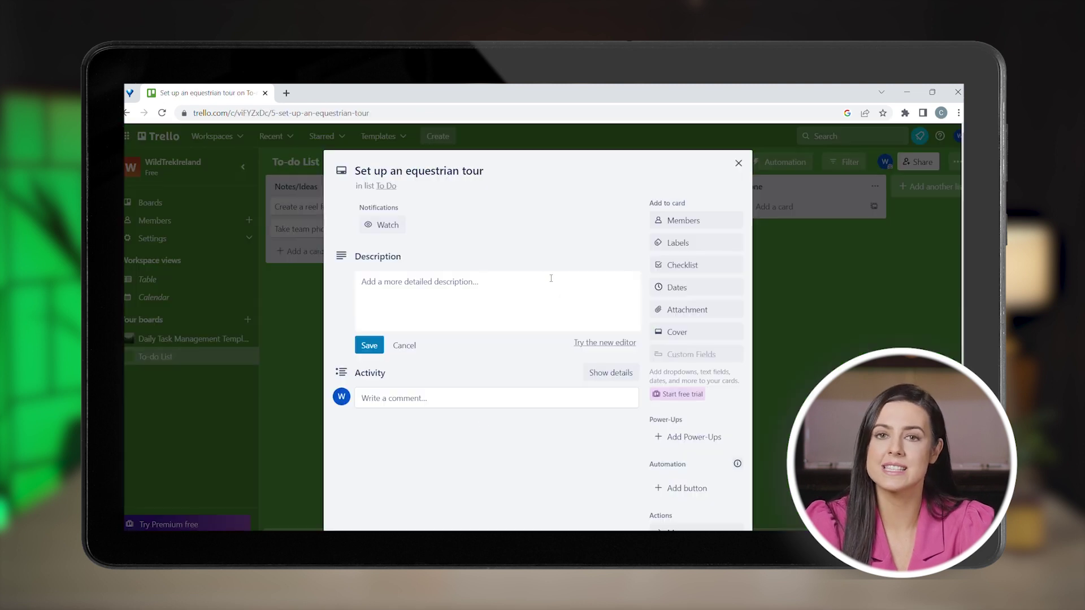
left_click(678, 243)
left_click(663, 355)
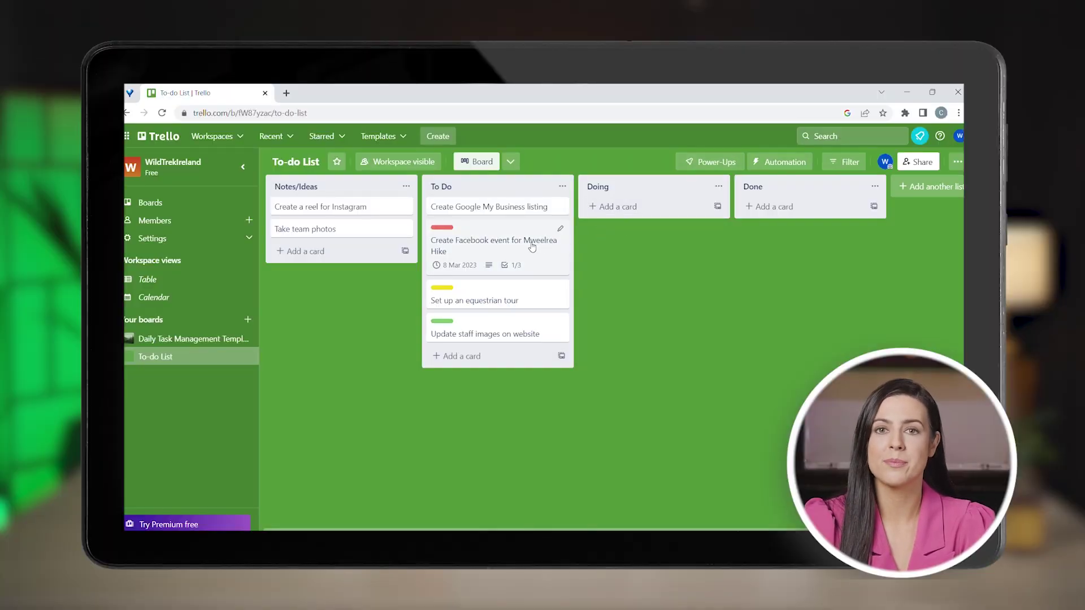
- Drag 'Create Facebook event for Mweelrea Hike' from To Do into the Done list
left_click_drag(534, 251, 834, 223)
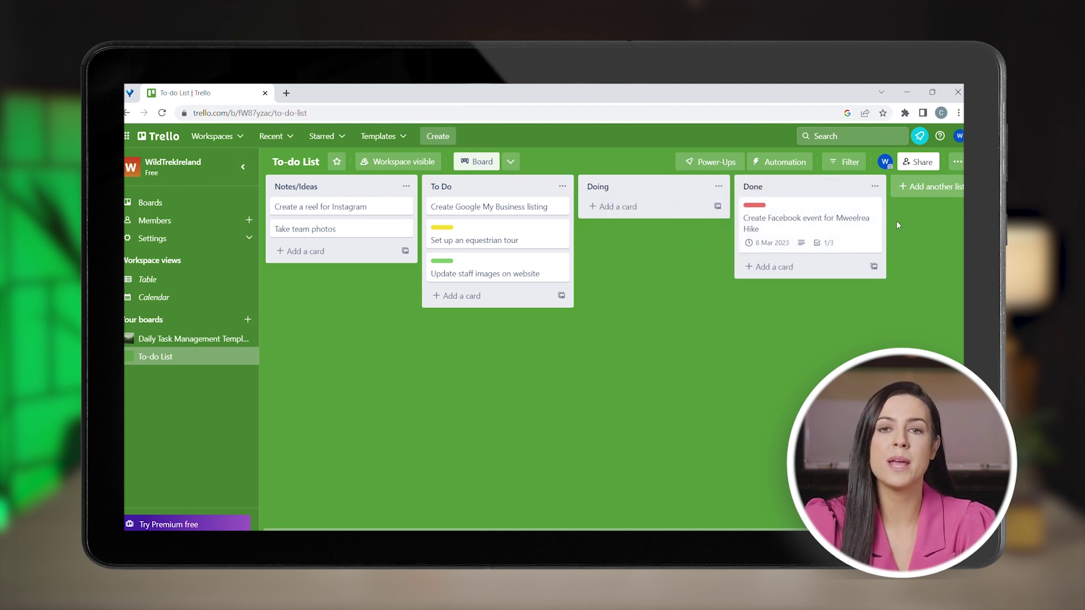